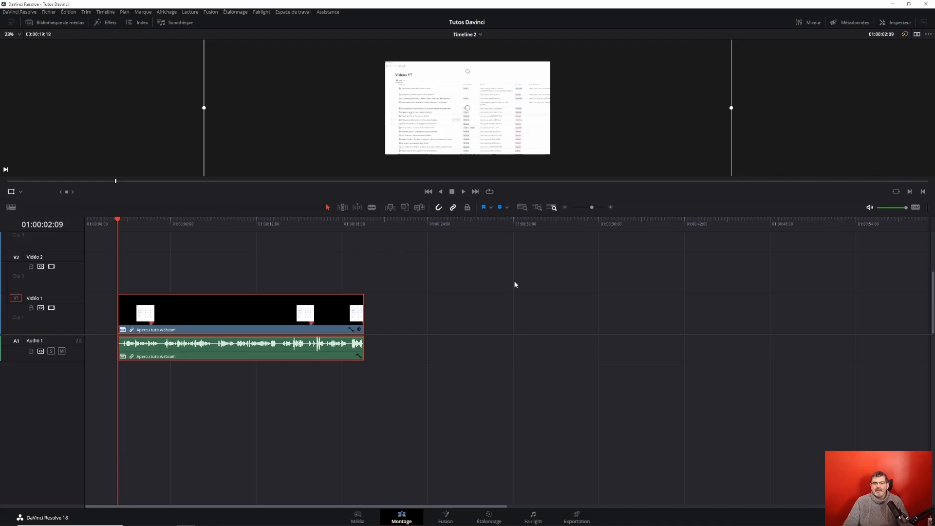
Select the Apercu tuto webcam clip and play it from 01:00:02:09 to listen to its audio
{"action": "scroll", "coordinate": [471, 363], "scroll_direction": "up", "scroll_amount": 4}
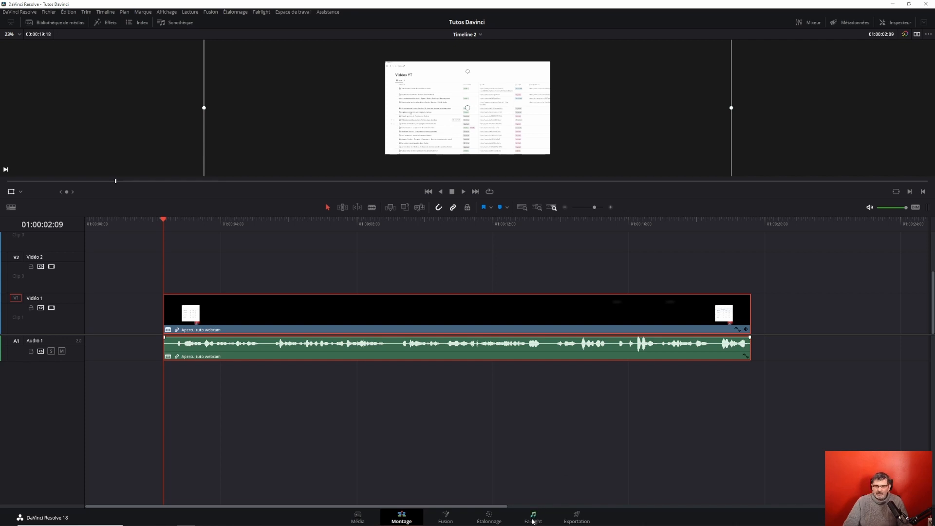
{"action": "left_click", "coordinate": [470, 417]}
{"action": "key", "text": "ctrl+a"}
{"action": "key", "text": "space"}
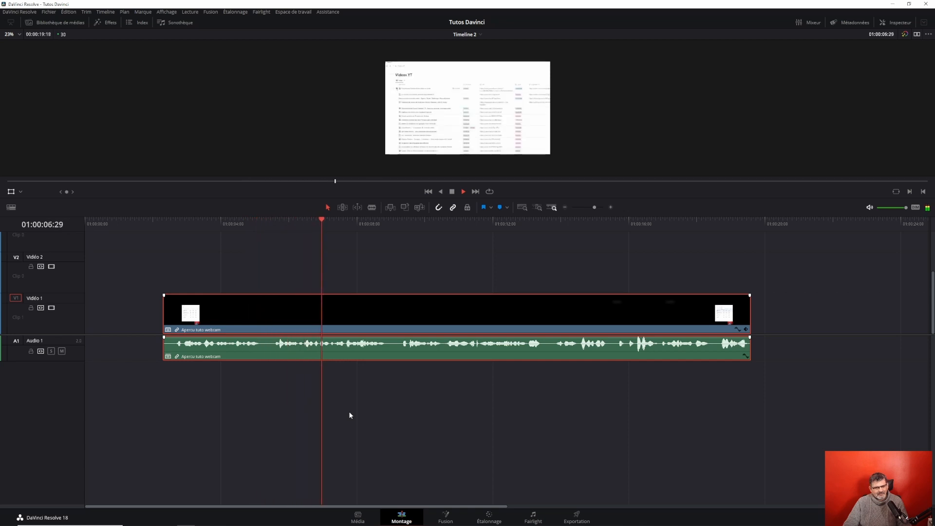
{"action": "key", "text": "space"}
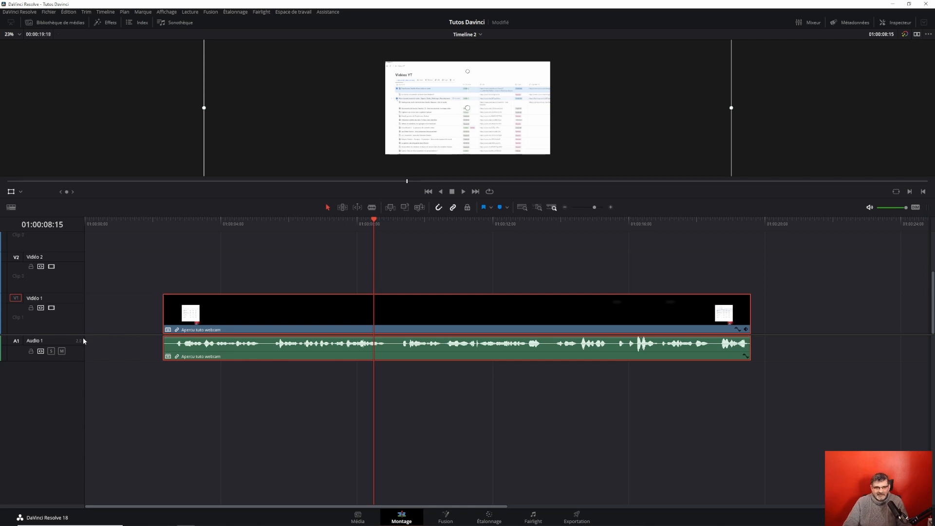
Replay the spoken passage starting around 01:00:05:27 to judge which section suits a loop
{"action": "scroll", "coordinate": [75, 337], "scroll_direction": "up", "scroll_amount": 1}
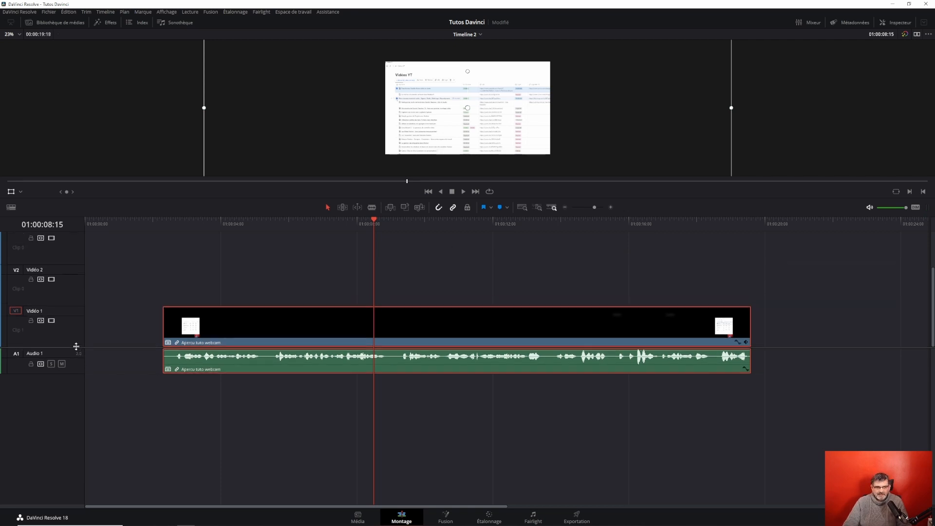
{"action": "left_click", "coordinate": [285, 219]}
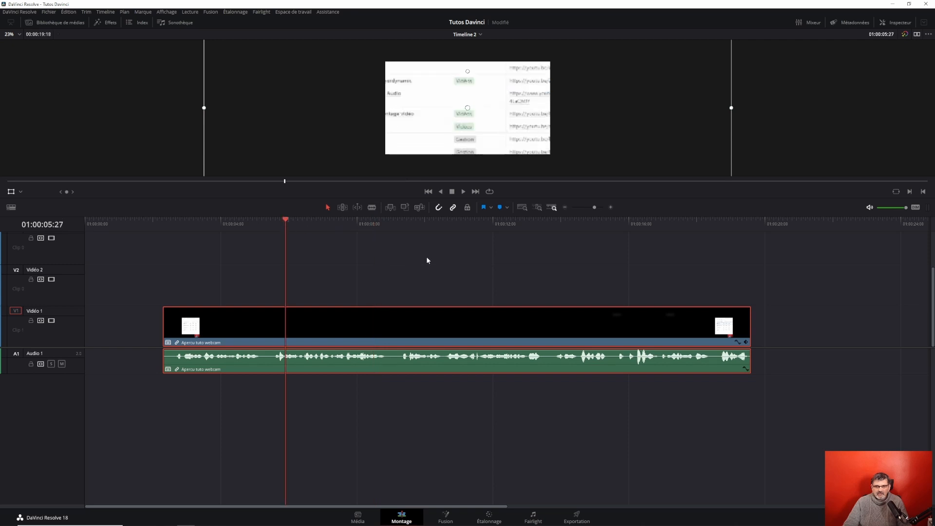
{"action": "key", "text": "space"}
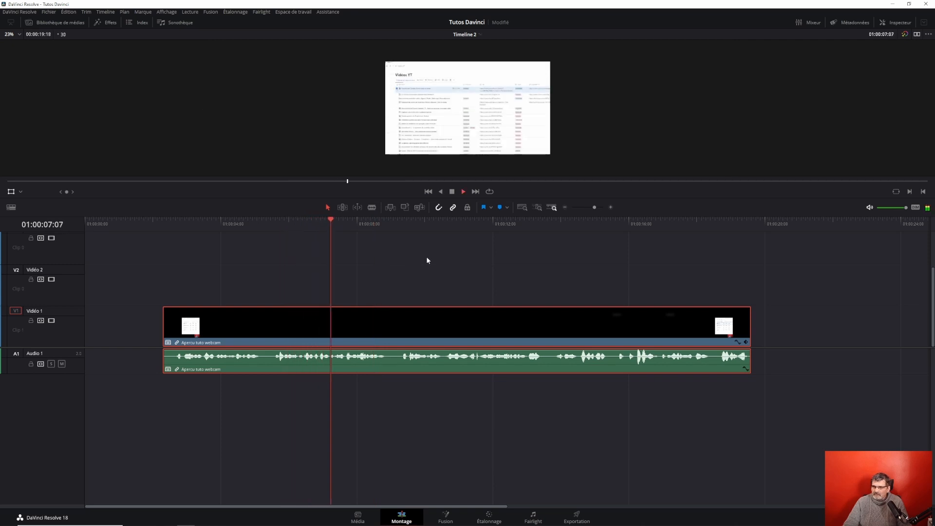
{"action": "key", "text": "space"}
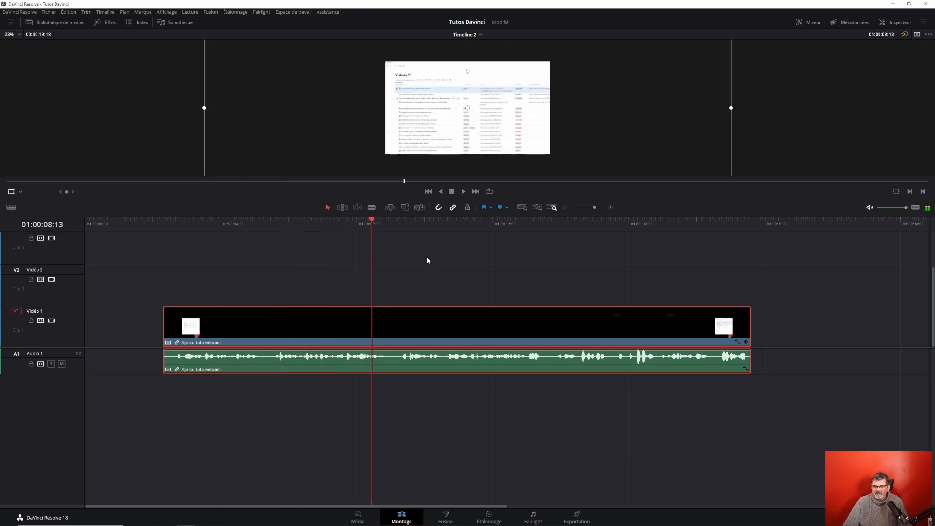
{"action": "left_click", "coordinate": [282, 220]}
{"action": "key", "text": "space"}
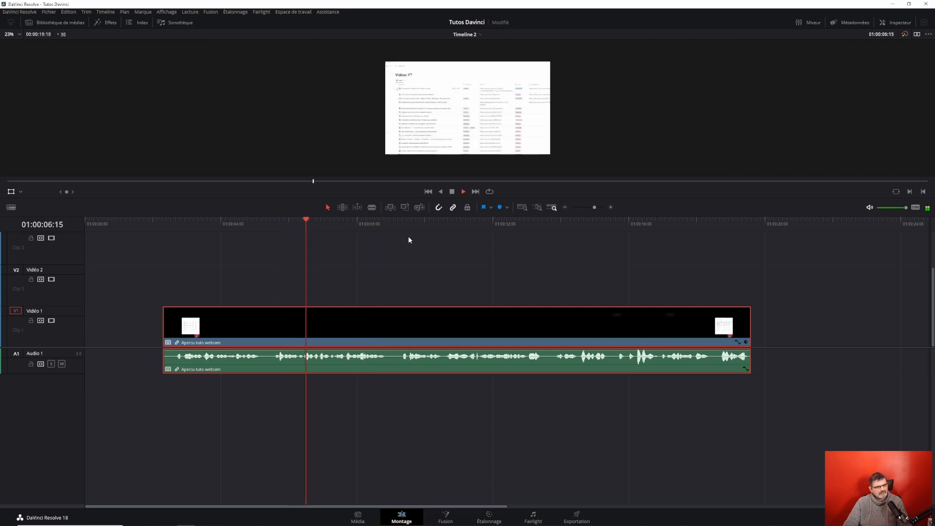
{"action": "key", "text": "space"}
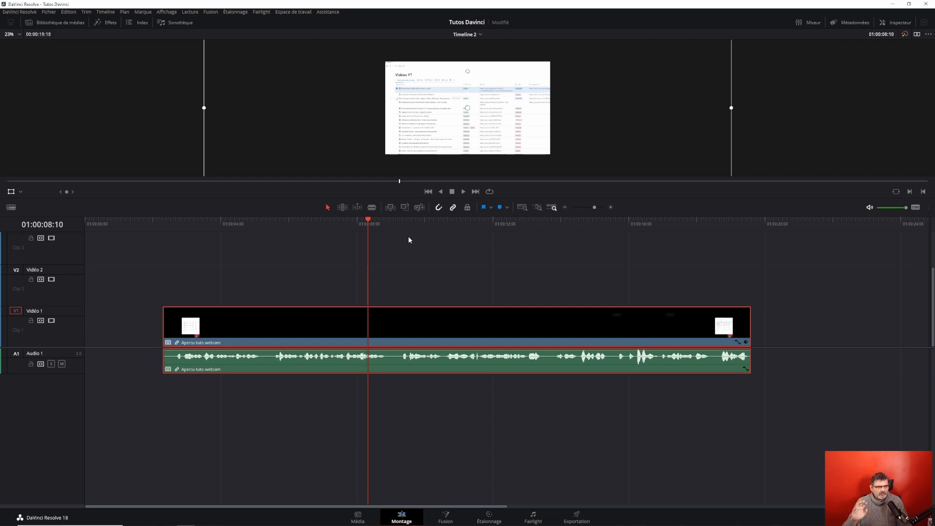
Mark an in point at 01:00:05:17, just before the spoken passage on Audio 1
{"action": "left_click", "coordinate": [275, 222]}
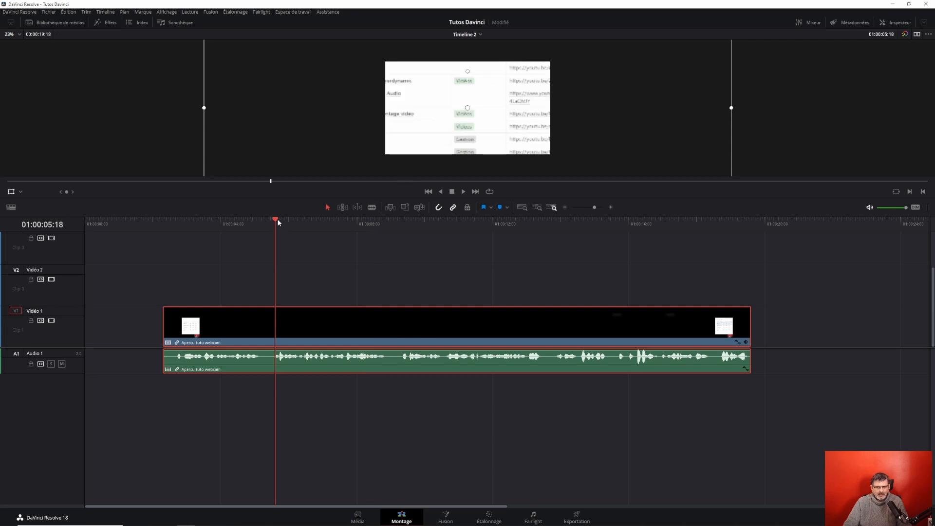
{"action": "mouse_move", "coordinate": [277, 222]}
{"action": "left_mouse_down"}
{"action": "mouse_move", "coordinate": [379, 223]}
{"action": "mouse_move", "coordinate": [275, 224]}
{"action": "left_mouse_up"}
{"action": "left_click", "coordinate": [364, 250]}
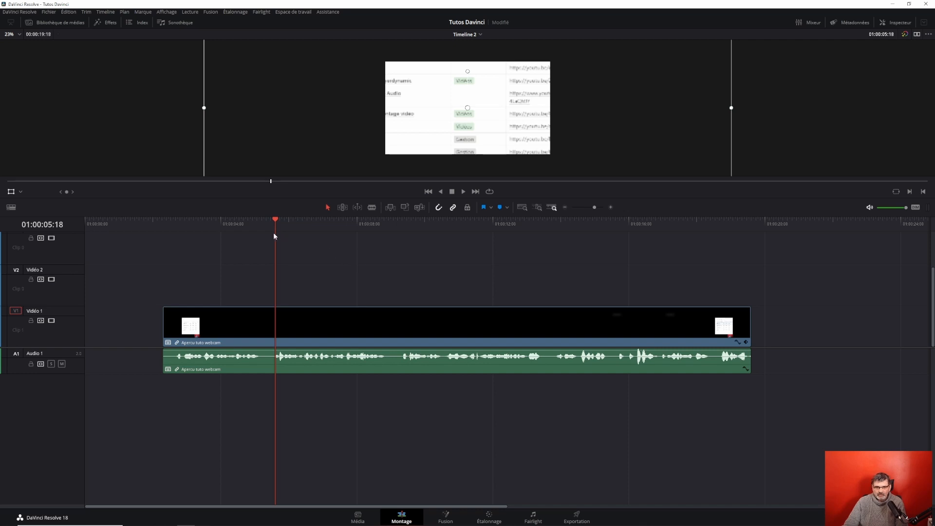
{"action": "left_click_drag", "start_coordinate": [275, 222], "coordinate": [274, 219]}
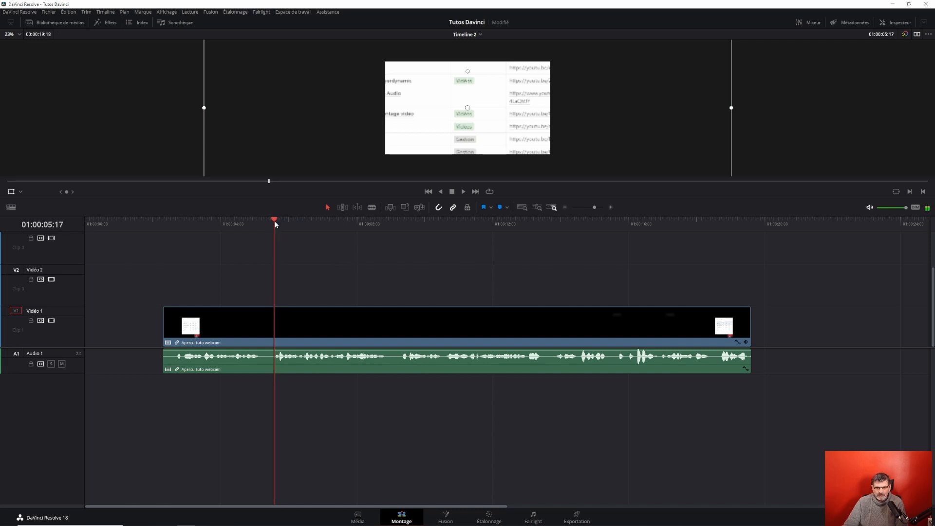
{"action": "left_click", "coordinate": [293, 363]}
{"action": "left_click", "coordinate": [381, 302]}
{"action": "key", "text": "i"}
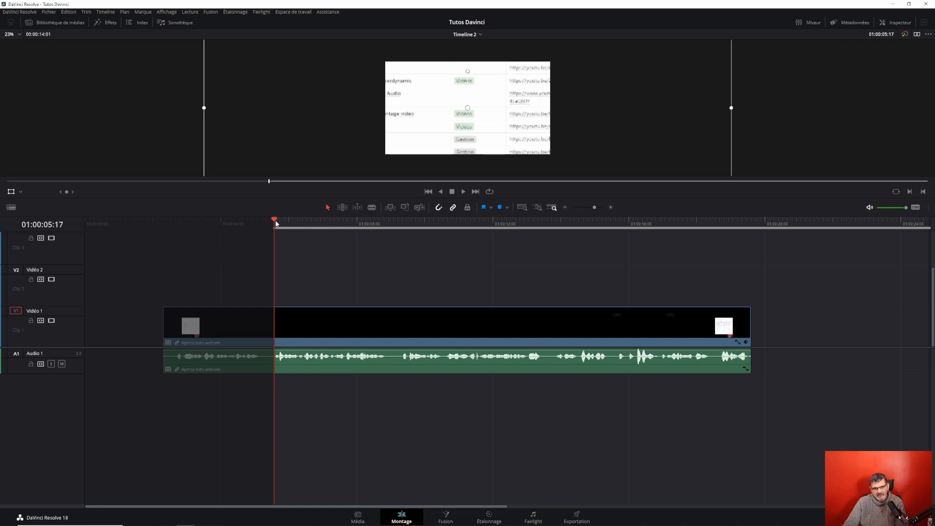
Mark an out point at 01:00:08:23 and return the playhead to the start of the marked range
{"action": "left_click_drag", "start_coordinate": [276, 223], "coordinate": [384, 229]}
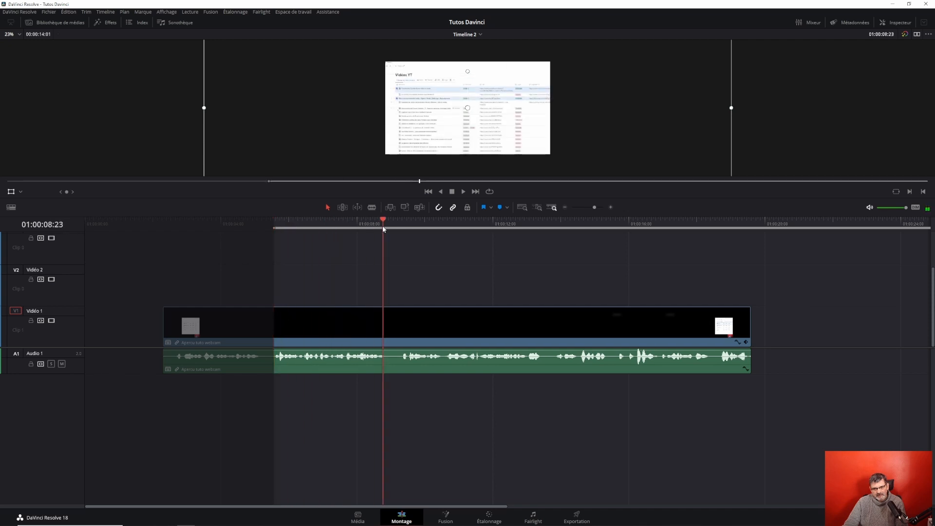
{"action": "key", "text": "o"}
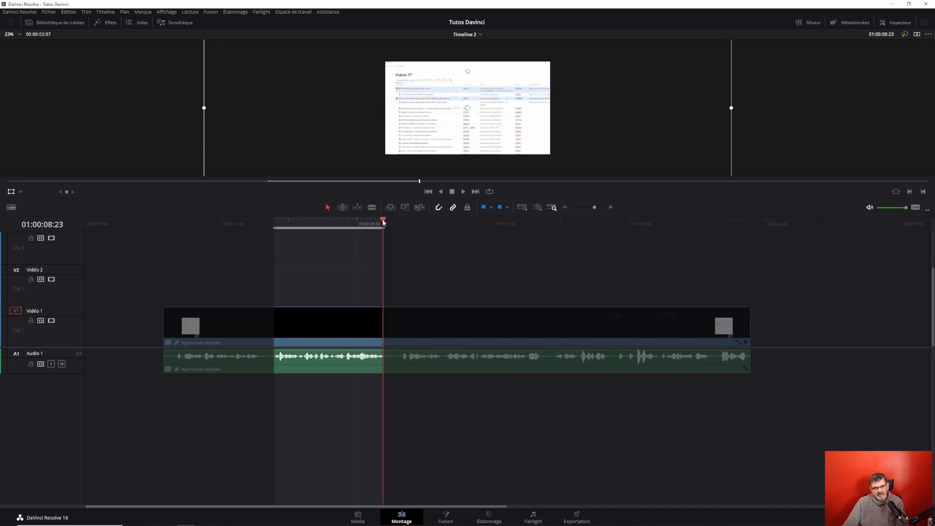
{"action": "left_click_drag", "start_coordinate": [383, 223], "coordinate": [275, 231]}
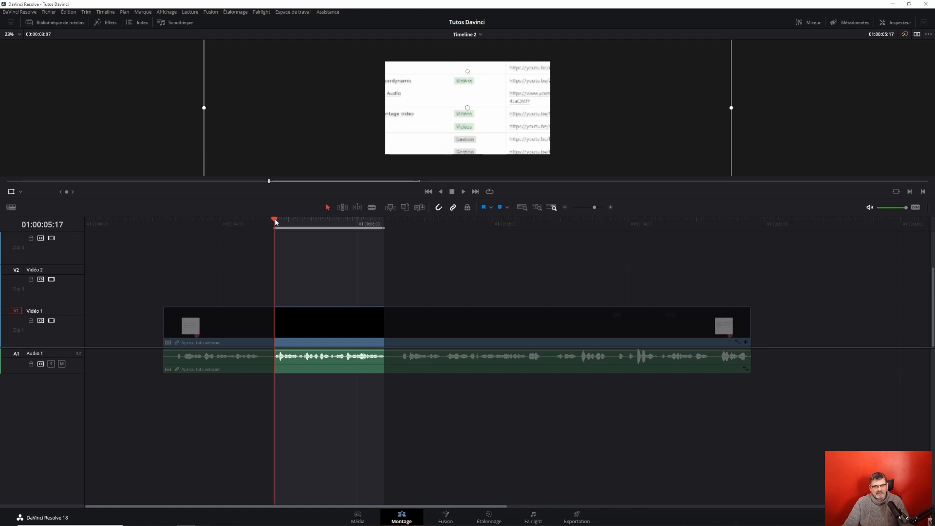
{"action": "mouse_move", "coordinate": [275, 218]}
{"action": "left_mouse_down"}
{"action": "mouse_move", "coordinate": [335, 217]}
{"action": "mouse_move", "coordinate": [276, 223]}
{"action": "left_mouse_up"}
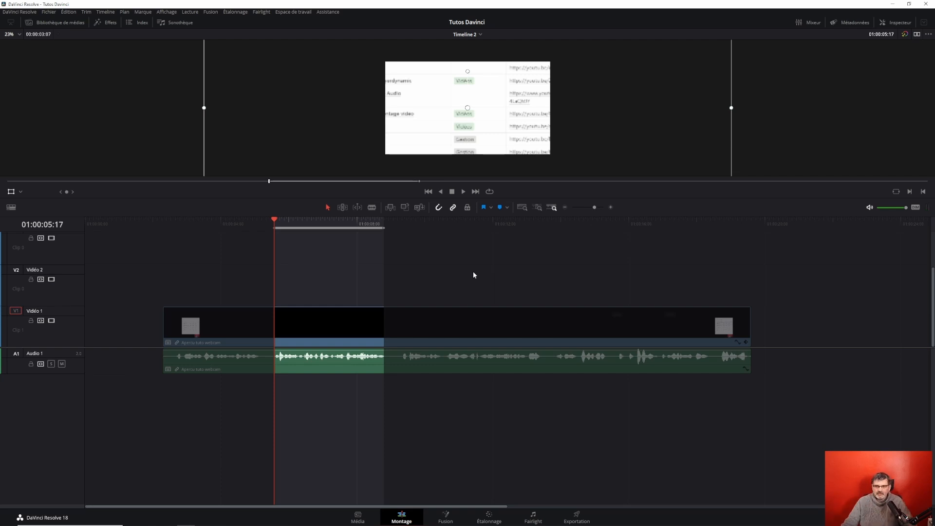
Turn on loop playback and lower the monitoring volume to -17 dB while the timeline plays
{"action": "left_click", "coordinate": [490, 193]}
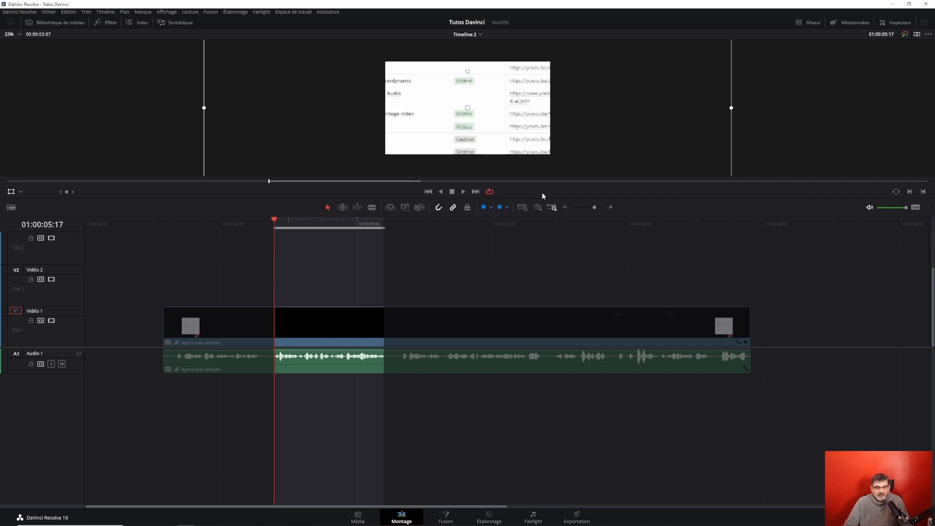
{"action": "left_click", "coordinate": [464, 192]}
{"action": "left_click", "coordinate": [894, 207]}
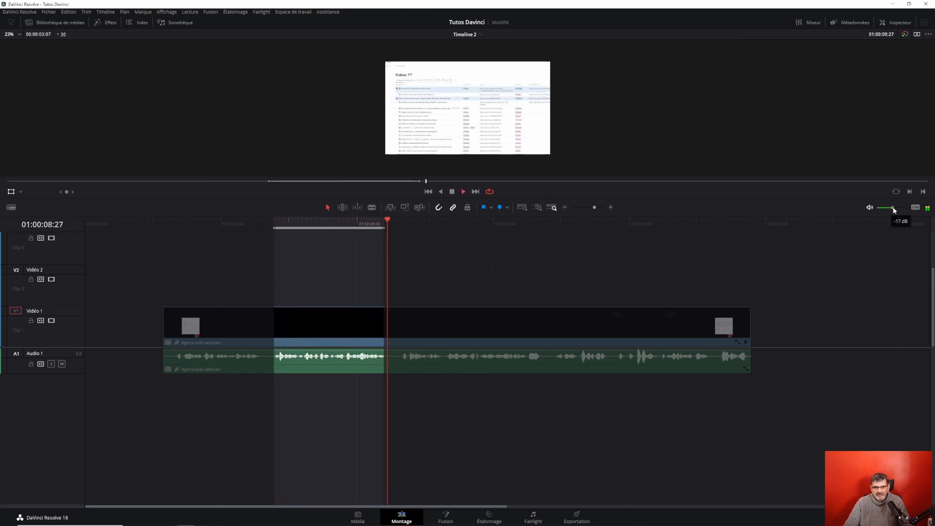
{"action": "key", "text": "space"}
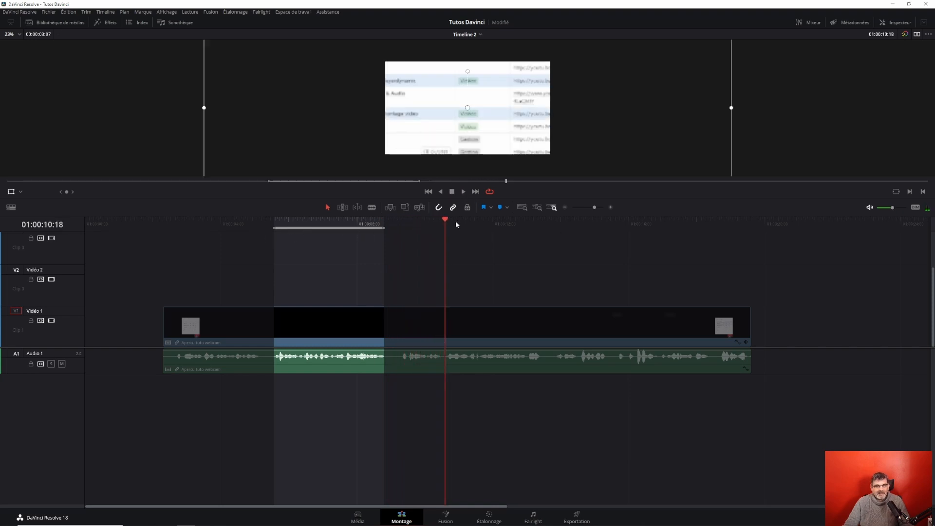
Play the marked range in a loop from 01:00:06:21 to check the repeated passage
{"action": "left_click_drag", "start_coordinate": [273, 222], "coordinate": [313, 224]}
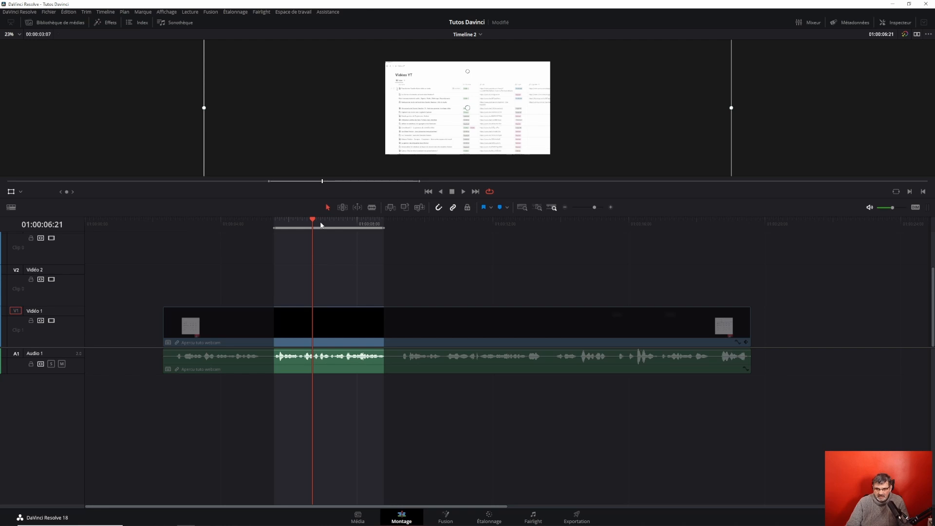
{"action": "key", "text": "space"}
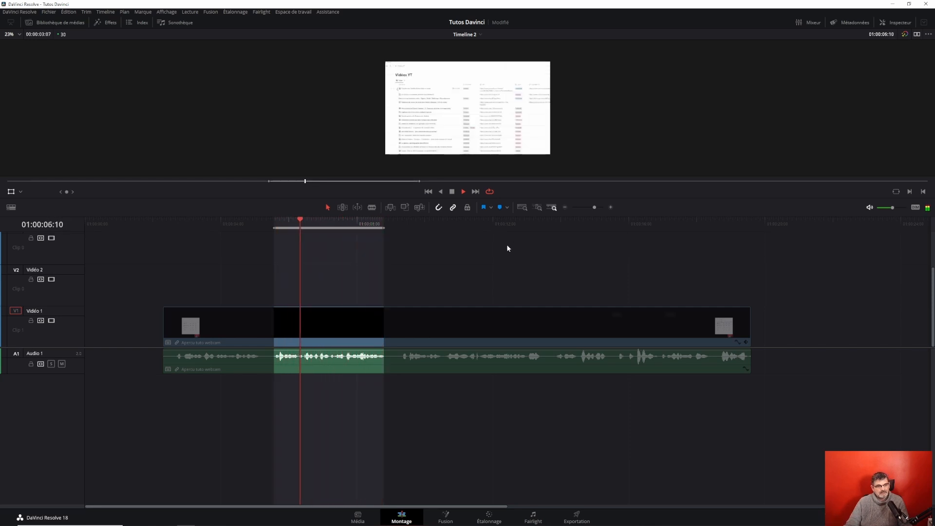
{"action": "key", "text": "space"}
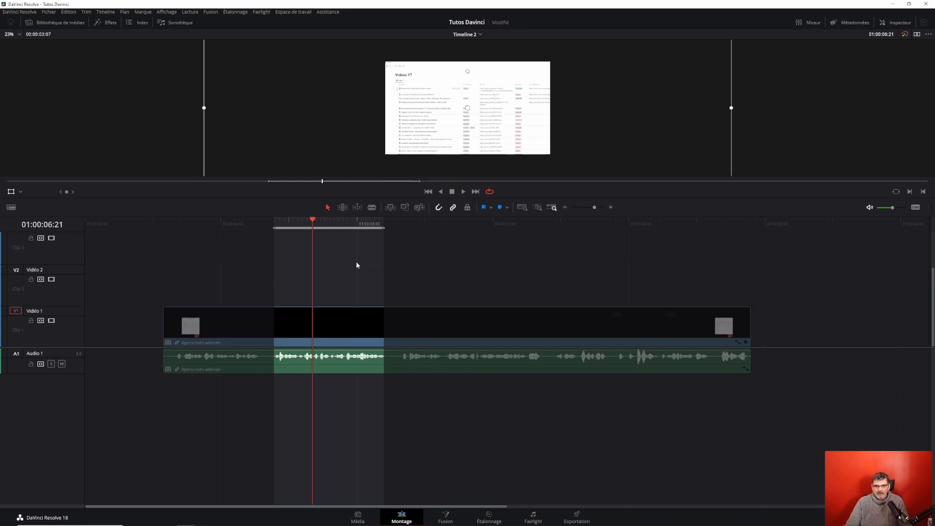
Apply the Vocal Channel effect from Fairlight FX to the audio clip on Audio 1 and check its preset list
{"action": "left_click", "coordinate": [109, 23]}
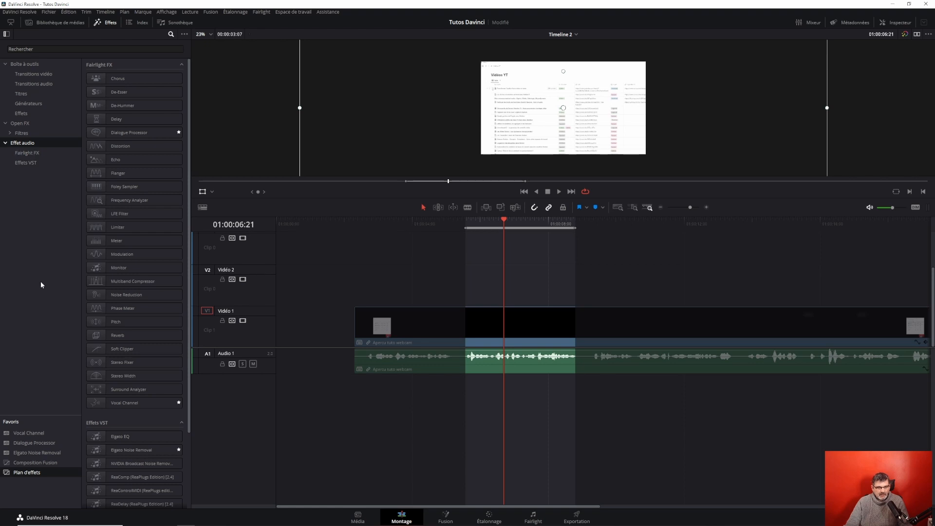
{"action": "scroll", "coordinate": [159, 283], "scroll_direction": "down", "scroll_amount": 3}
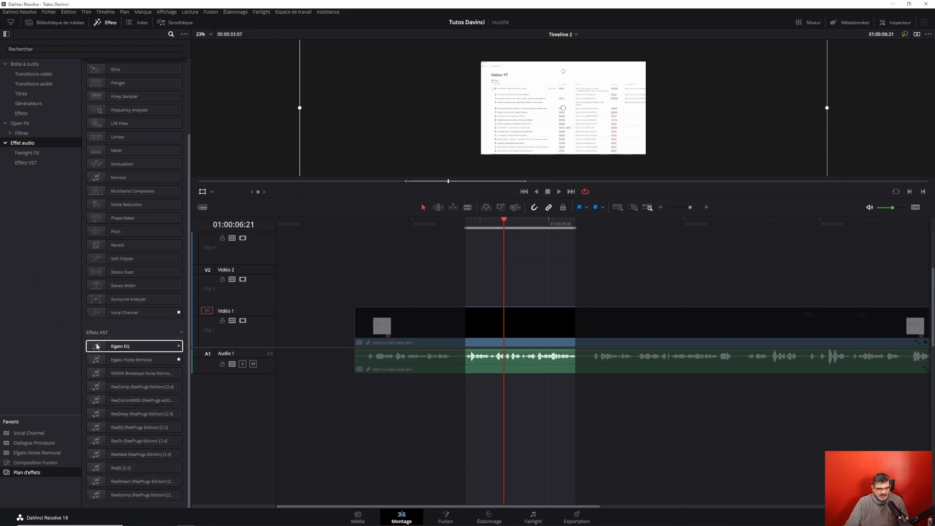
{"action": "left_click", "coordinate": [180, 332]}
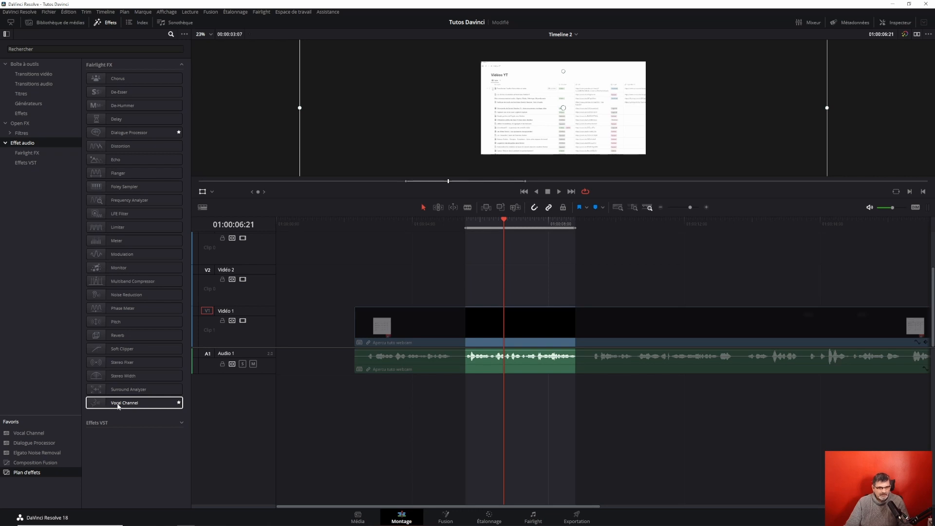
{"action": "left_click_drag", "start_coordinate": [118, 406], "coordinate": [480, 359]}
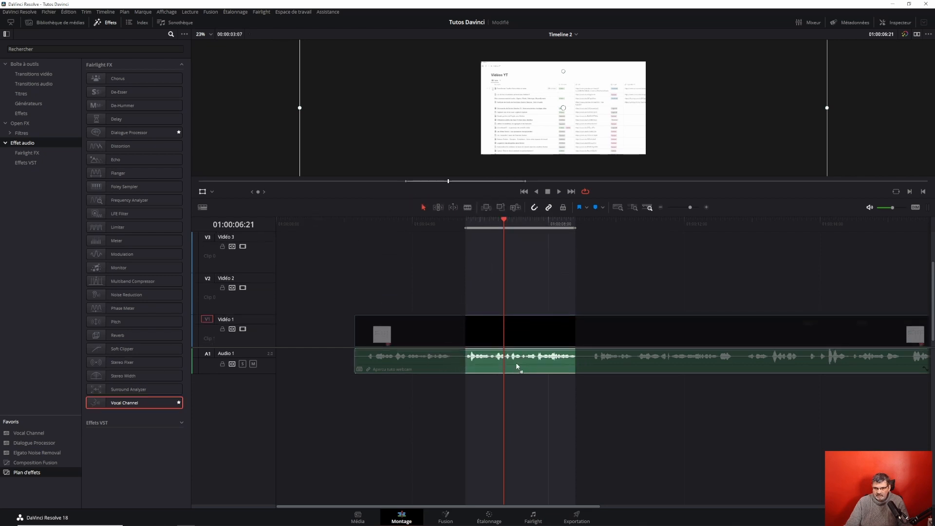
{"action": "left_click_drag", "start_coordinate": [485, 139], "coordinate": [242, 85]}
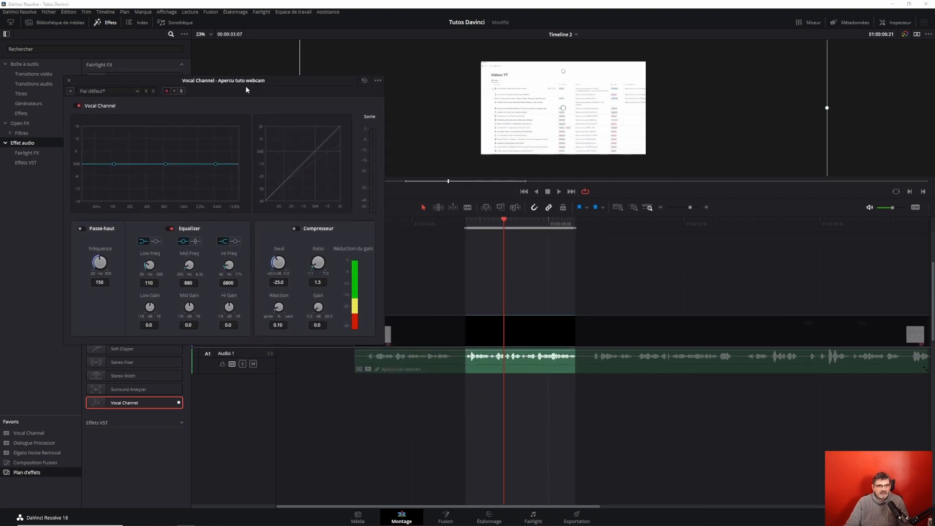
{"action": "left_click_drag", "start_coordinate": [246, 89], "coordinate": [274, 165]}
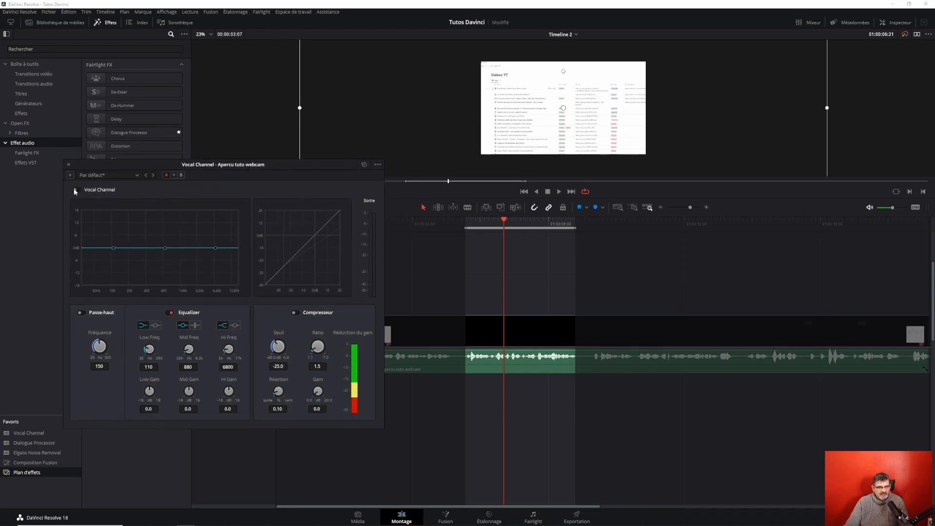
{"action": "left_click", "coordinate": [137, 176]}
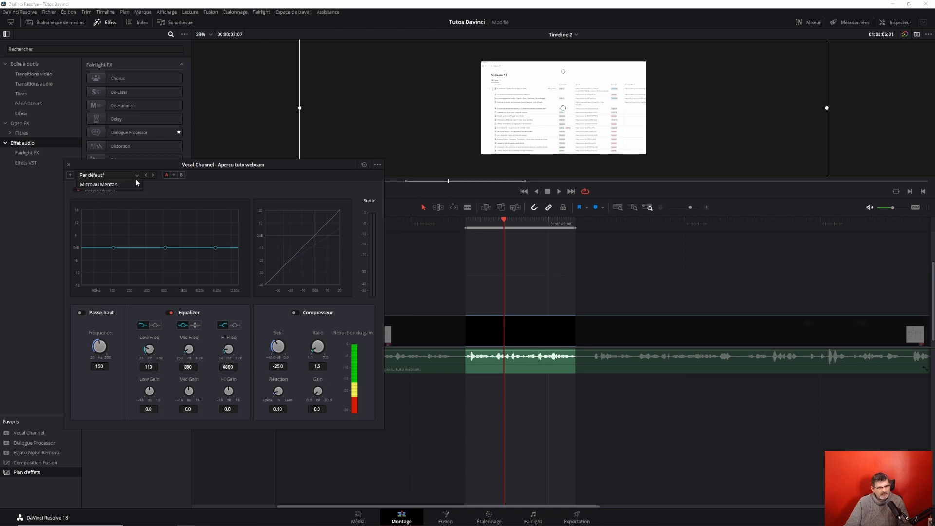
{"action": "left_click", "coordinate": [138, 175]}
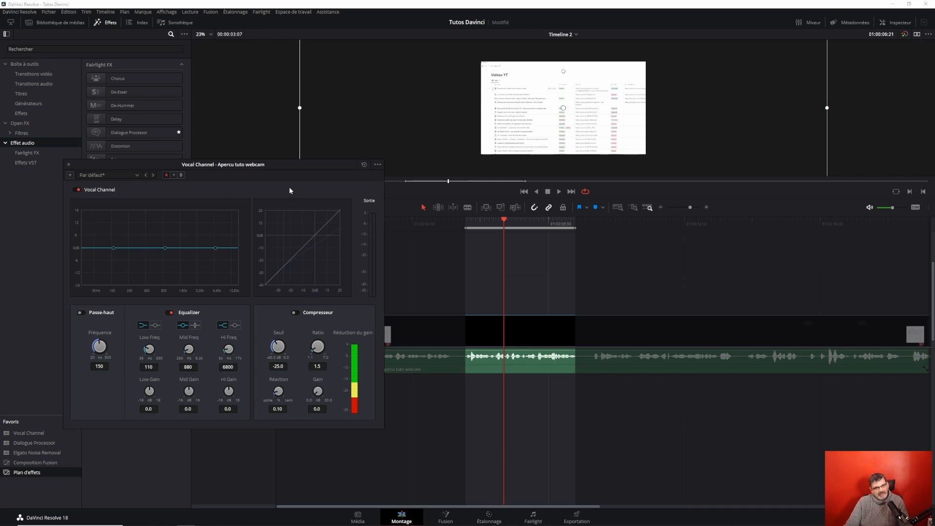
Adjust the Vocal Channel equalizer bands to low 145 Hz with gain 0.7, mid 769 Hz with 0.5 and high 5710 Hz with 0.5
{"action": "left_click_drag", "start_coordinate": [293, 162], "coordinate": [269, 154]}
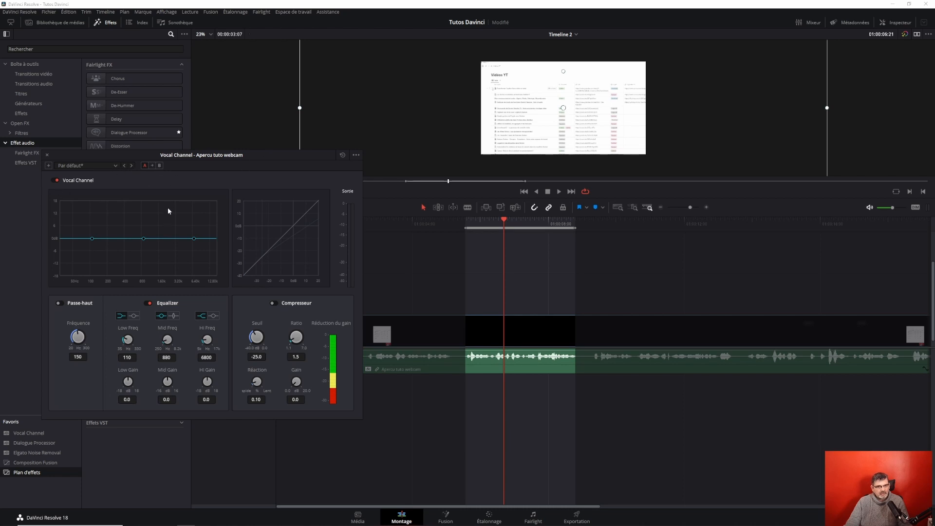
{"action": "left_click_drag", "start_coordinate": [254, 159], "coordinate": [241, 143]}
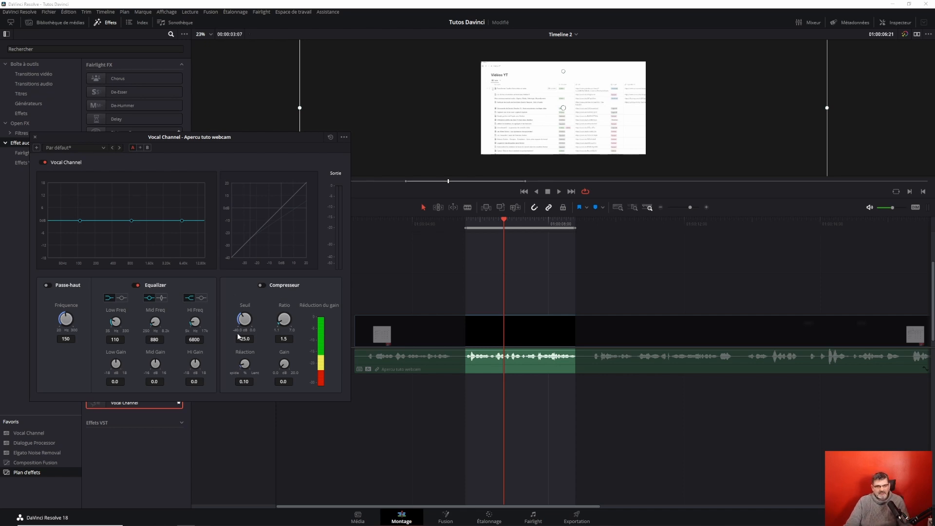
{"action": "left_click_drag", "start_coordinate": [248, 140], "coordinate": [227, 78]}
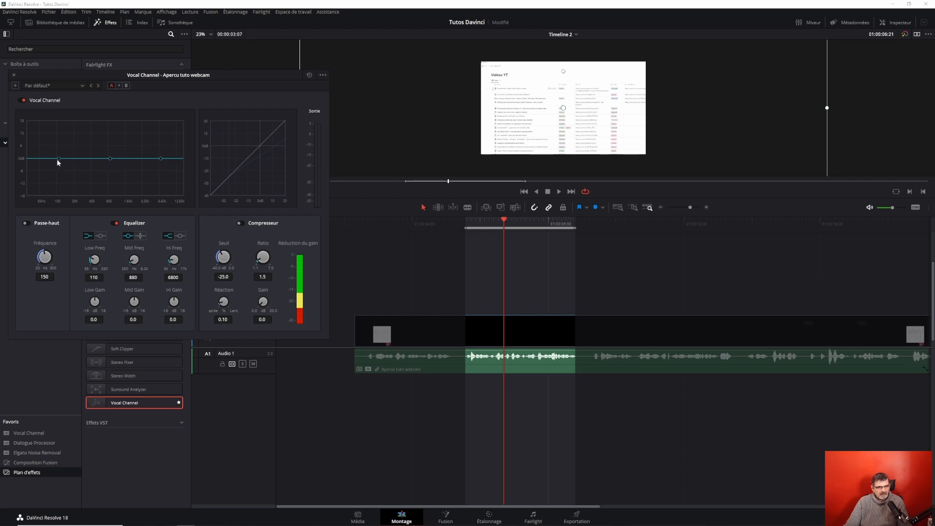
{"action": "left_click_drag", "start_coordinate": [58, 156], "coordinate": [161, 157]}
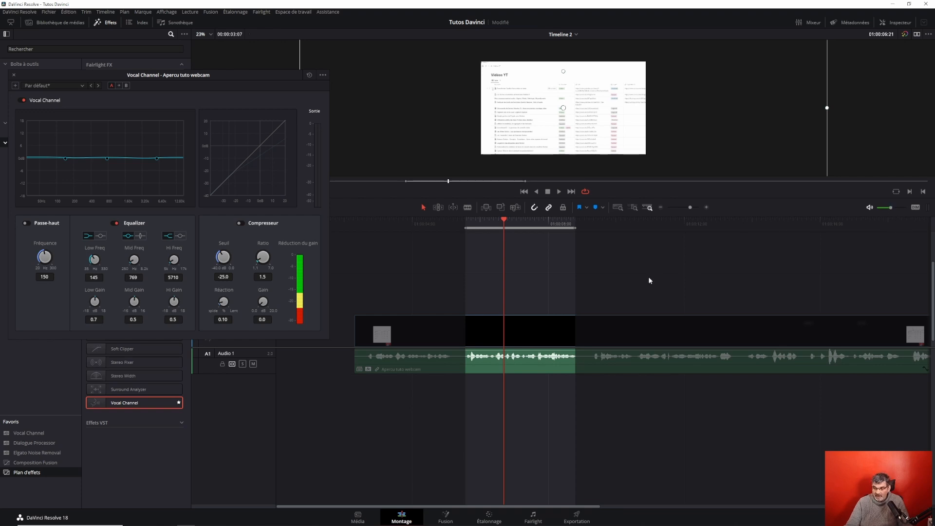
Restart looped playback of the marked range and raise the monitoring volume
{"action": "key", "text": "space"}
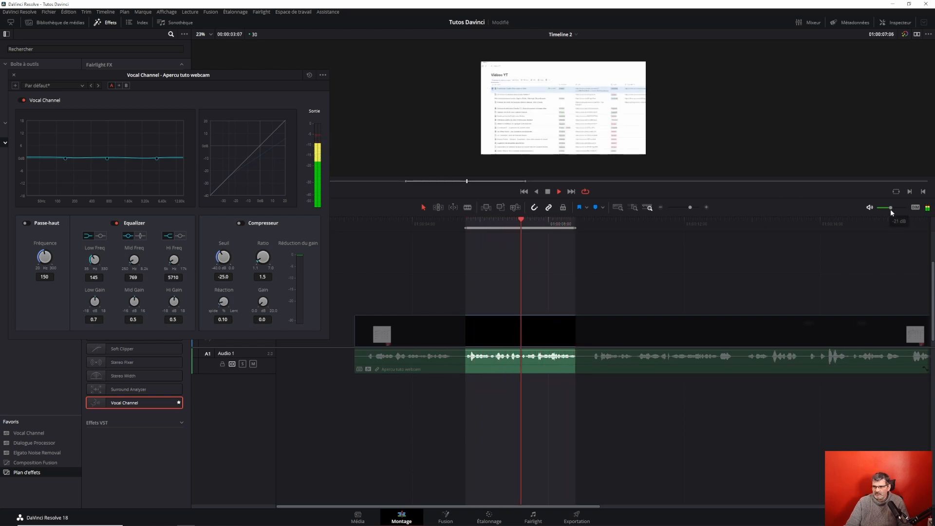
{"action": "left_click_drag", "start_coordinate": [890, 209], "coordinate": [899, 208]}
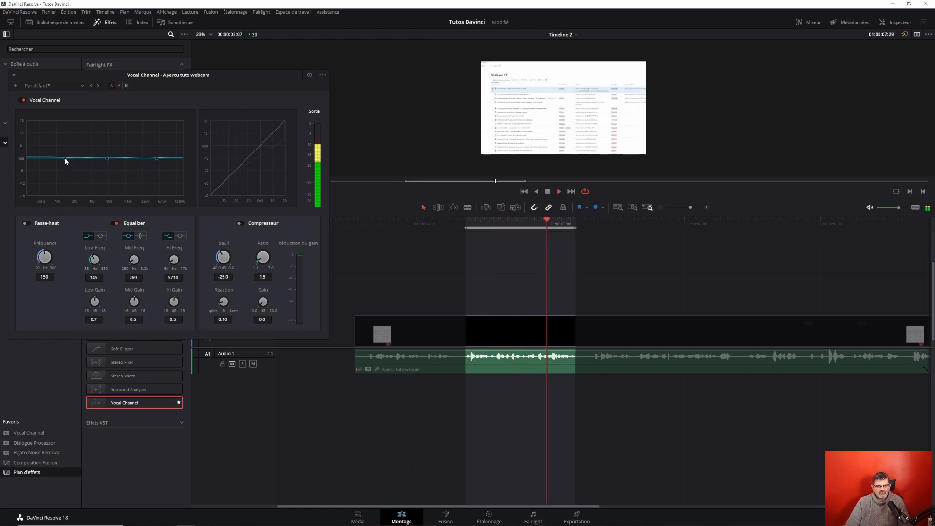
Try extreme equalizer gains on the looped voice: low band at -16.6 and 17.1, mid band at -16.0 around 780 Hz
{"action": "left_click_drag", "start_coordinate": [66, 159], "coordinate": [64, 192]}
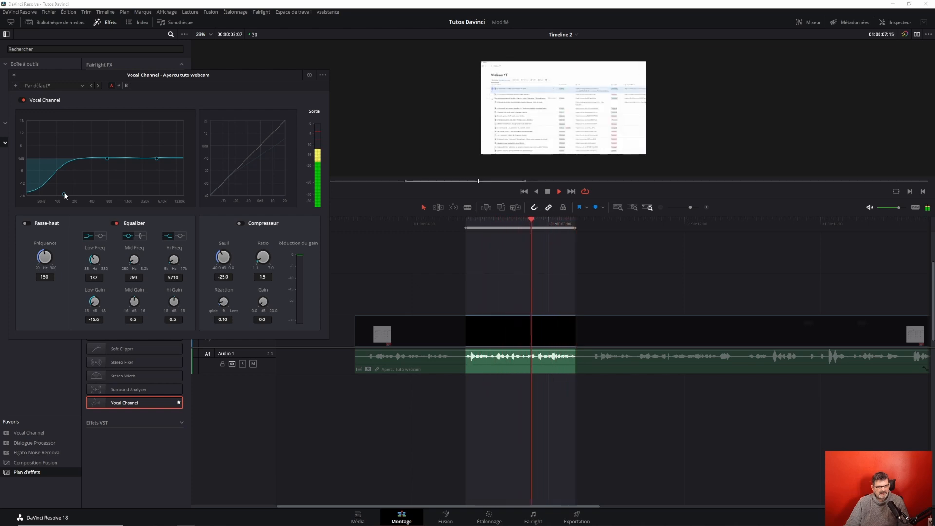
{"action": "left_click_drag", "start_coordinate": [66, 192], "coordinate": [66, 122]}
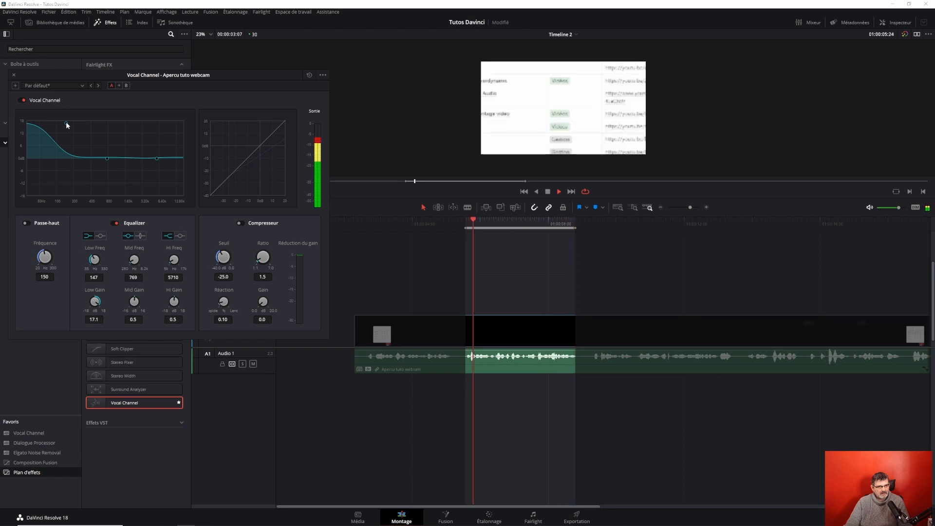
{"action": "left_click_drag", "start_coordinate": [66, 122], "coordinate": [108, 195]}
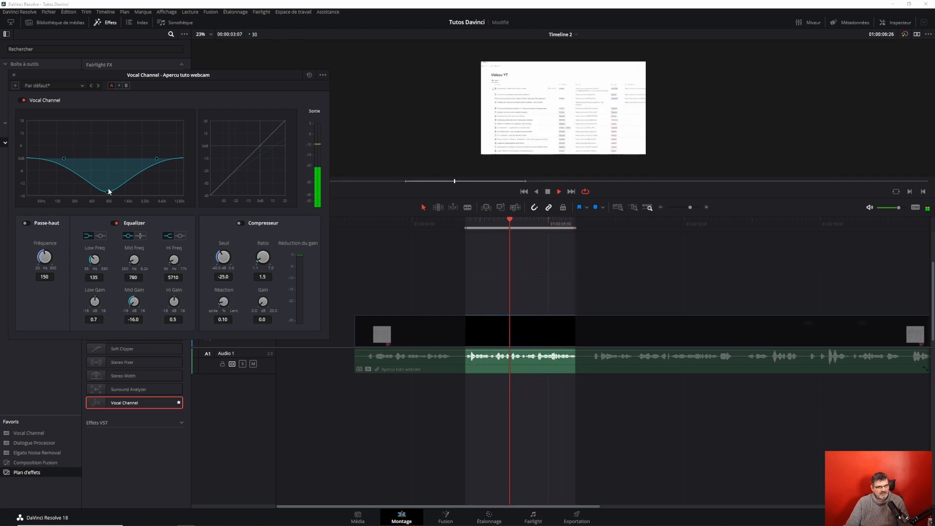
{"action": "left_click_drag", "start_coordinate": [108, 192], "coordinate": [150, 159]}
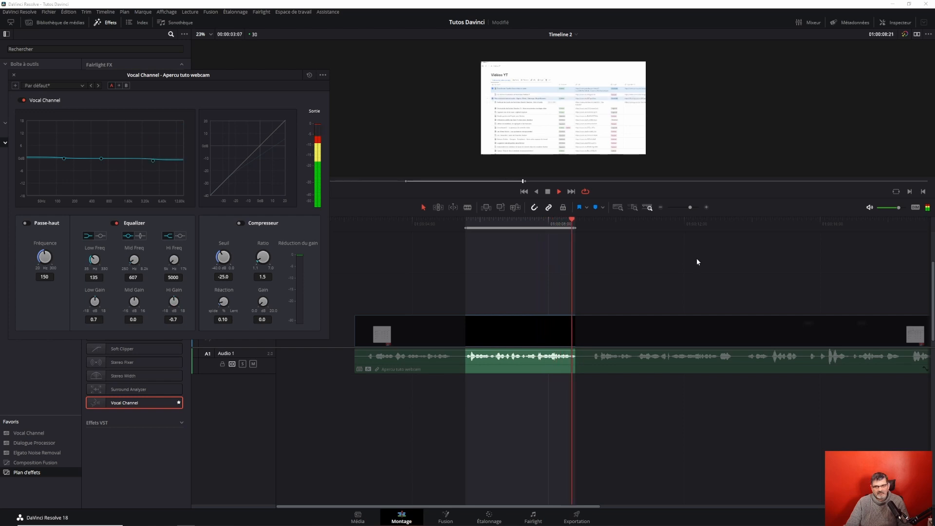
Shape the Vocal Channel equalizer to low 84 Hz with gain -5.8, mid 693 Hz with 5.6 and high 7123 Hz with 13.1, checking it in playback
{"action": "left_click", "coordinate": [548, 192]}
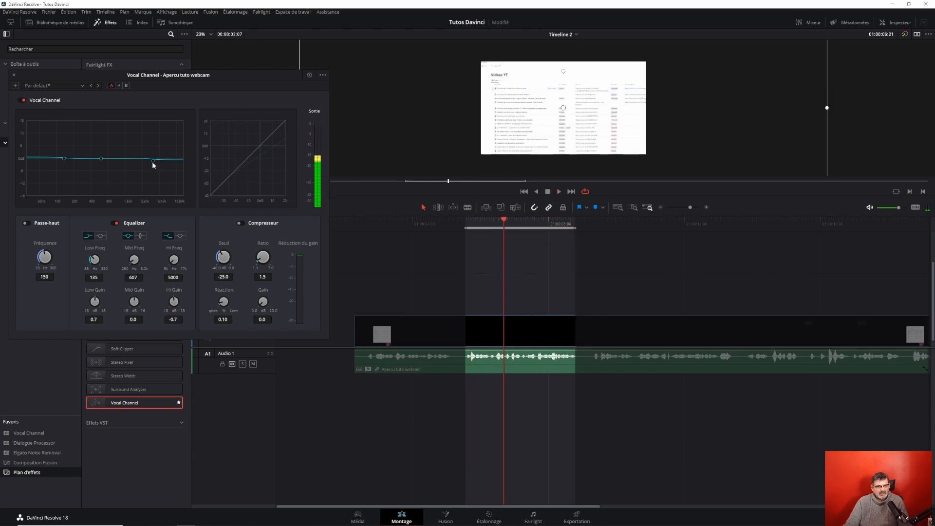
{"action": "left_click_drag", "start_coordinate": [154, 161], "coordinate": [142, 137]}
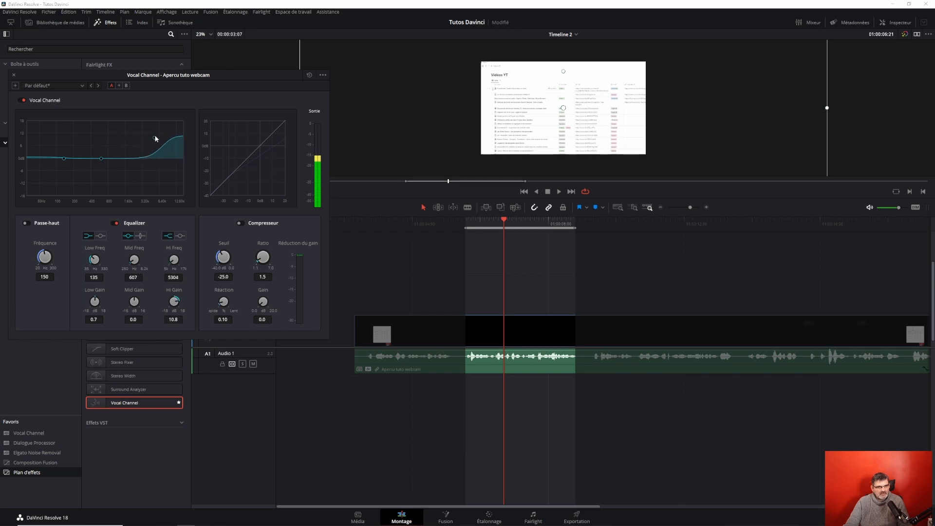
{"action": "mouse_move", "coordinate": [156, 138]}
{"action": "left_mouse_down"}
{"action": "mouse_move", "coordinate": [180, 135]}
{"action": "mouse_move", "coordinate": [156, 149]}
{"action": "left_mouse_up"}
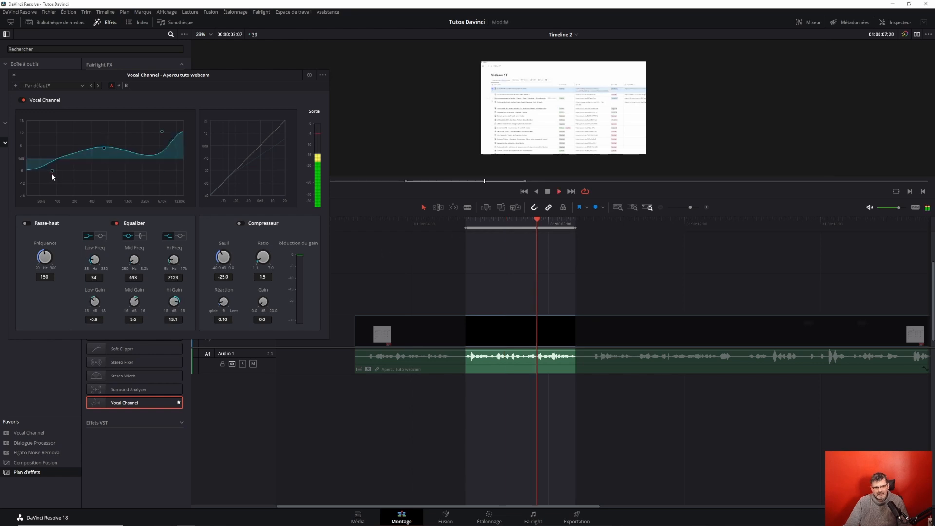
{"action": "key", "text": "space"}
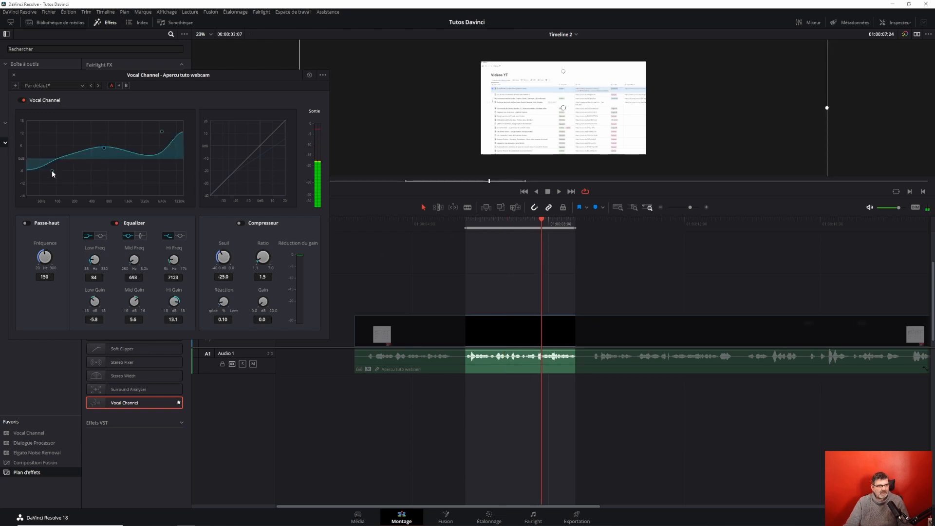
Save the current Vocal Channel settings as a preset named "ma voix de base" and close the effect window
{"action": "left_click_drag", "start_coordinate": [232, 80], "coordinate": [259, 107]}
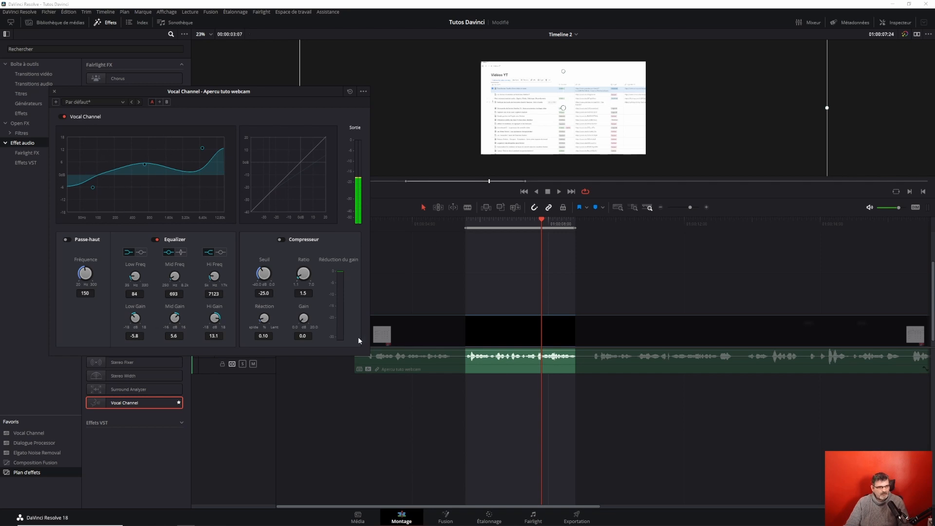
{"action": "left_click", "coordinate": [56, 102]}
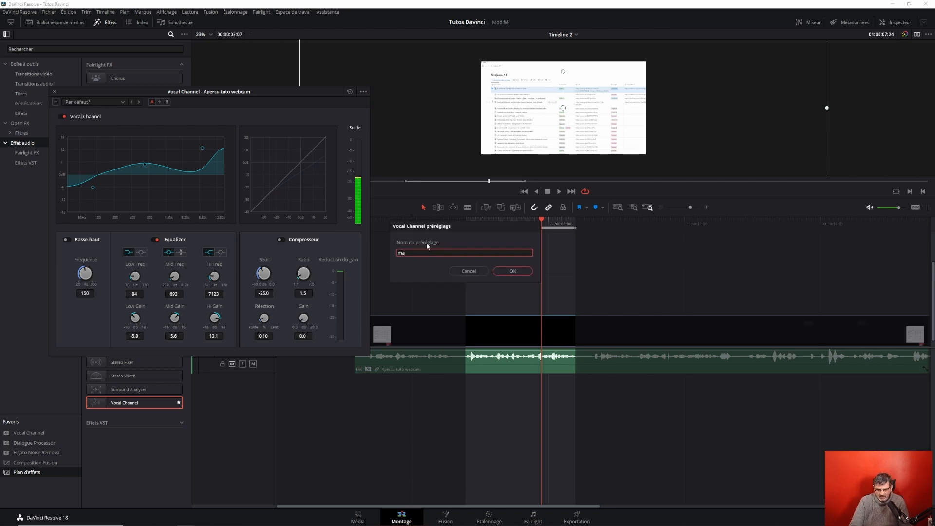
{"action": "type", "text": "ma vois"}
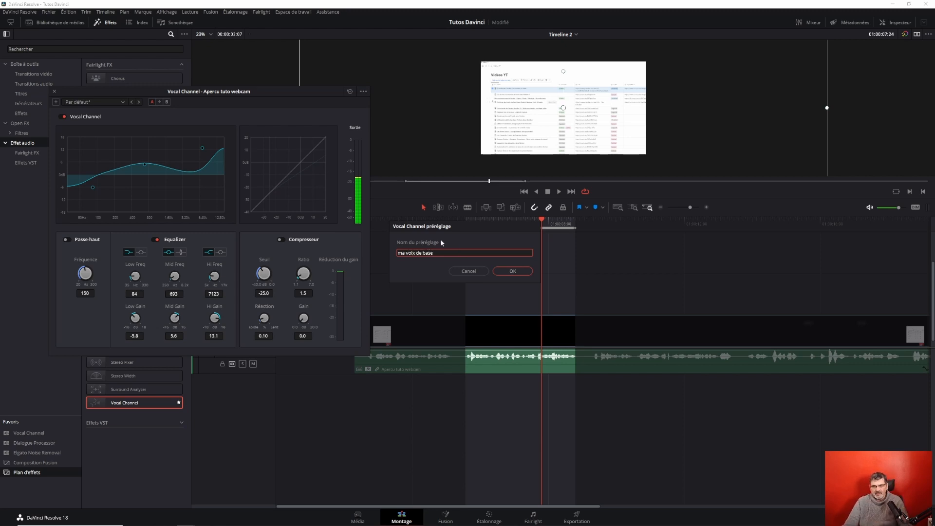
{"action": "left_click", "coordinate": [509, 271]}
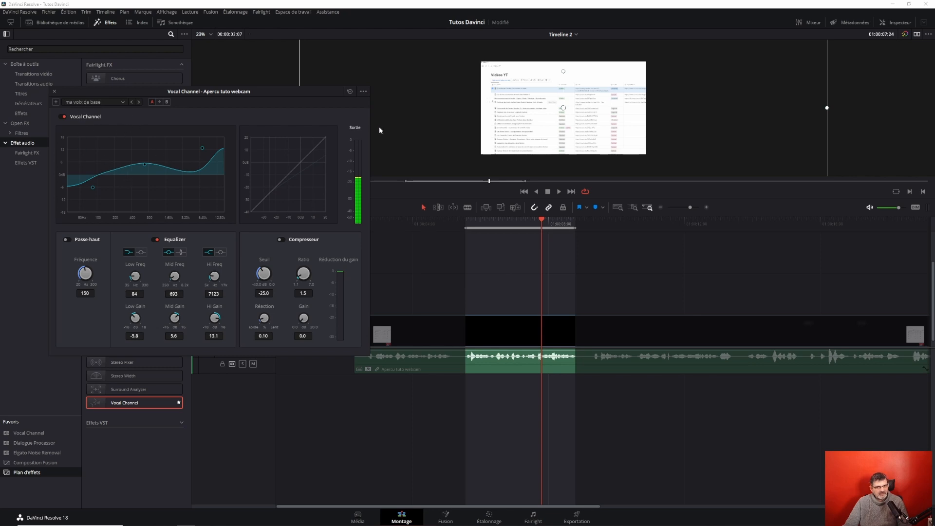
{"action": "left_click", "coordinate": [54, 91]}
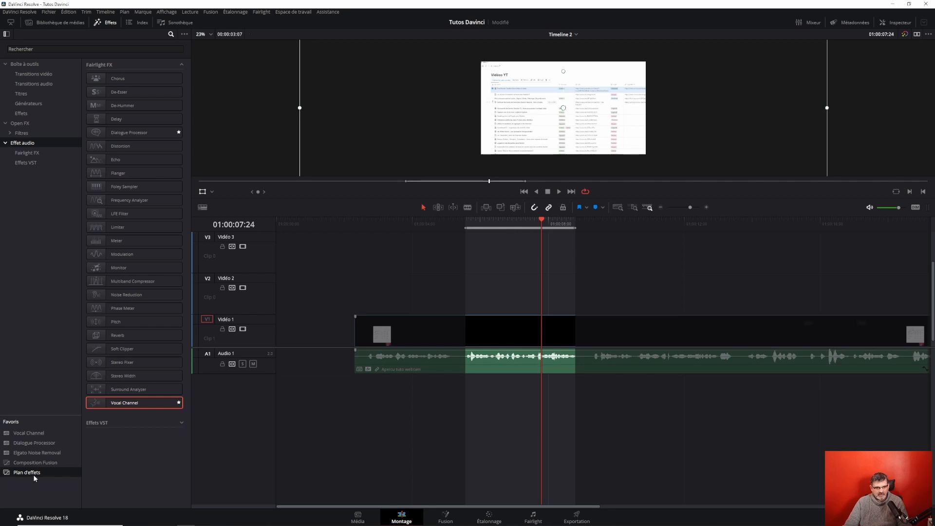
Apply a second Vocal Channel effect to the audio clip on Audio 1 and load the preset "ma voix de base" in it
{"action": "left_click_drag", "start_coordinate": [130, 406], "coordinate": [682, 359]}
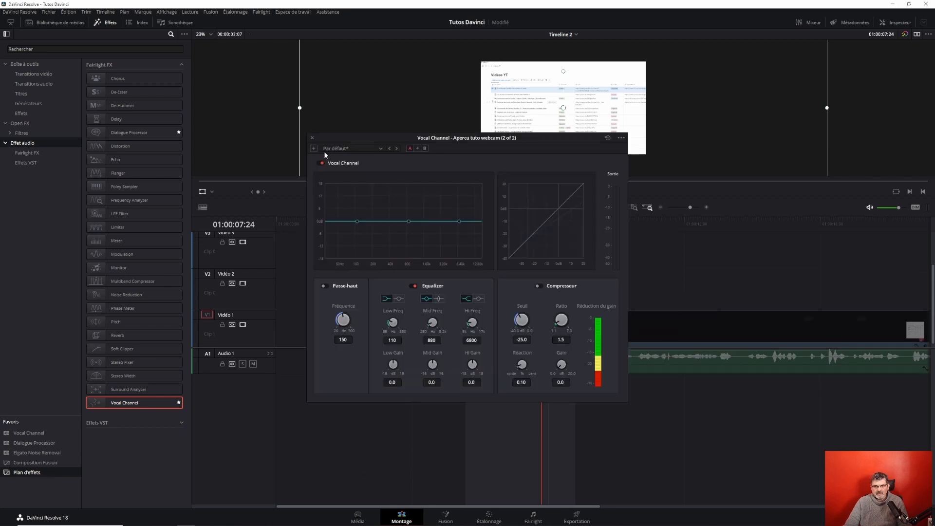
{"action": "left_click", "coordinate": [380, 148]}
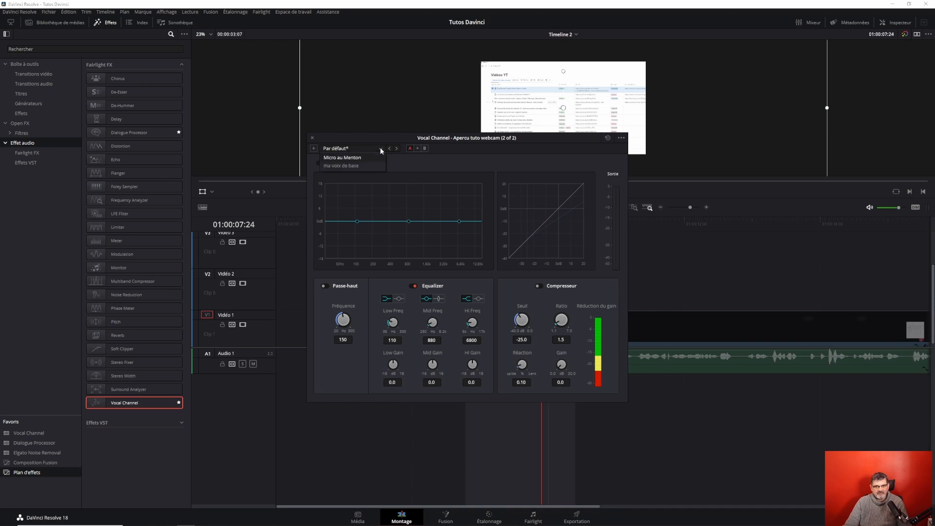
{"action": "left_click", "coordinate": [362, 165]}
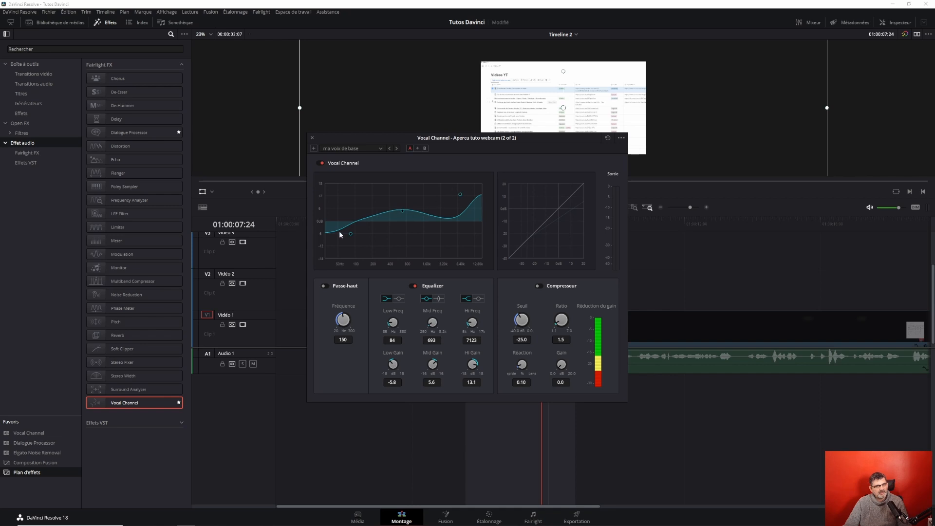
{"action": "left_click_drag", "start_coordinate": [500, 139], "coordinate": [342, 101]}
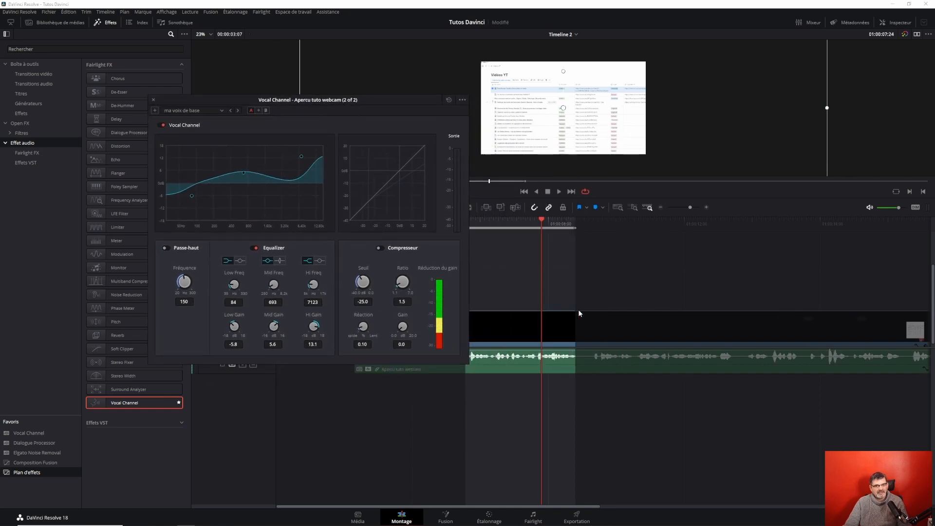